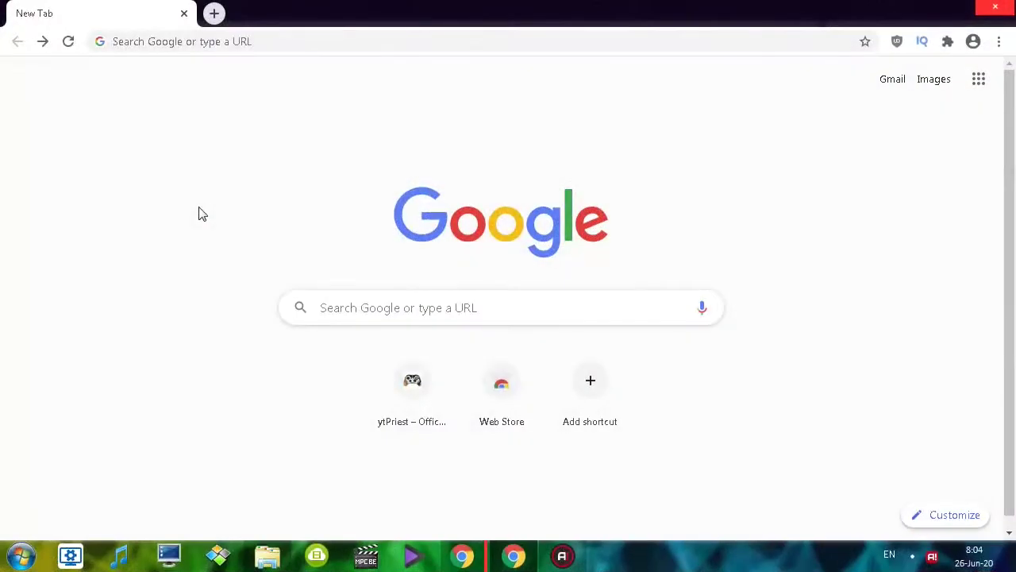
# Search Google for 'windows 10 iso' in Chrome
pyautogui.click(371, 309)
pyautogui.write('windows 10 iso')
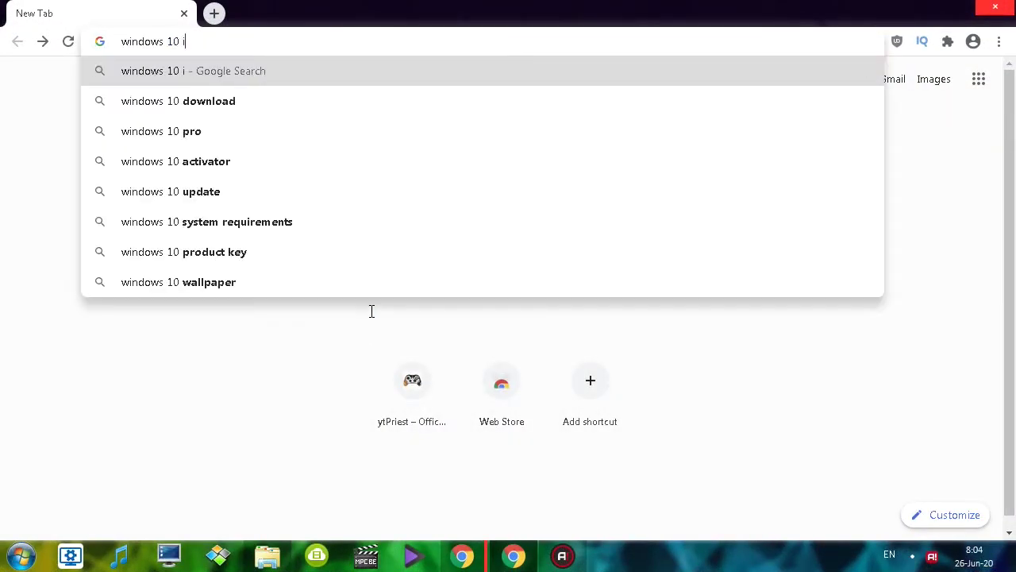
pyautogui.press('Return')
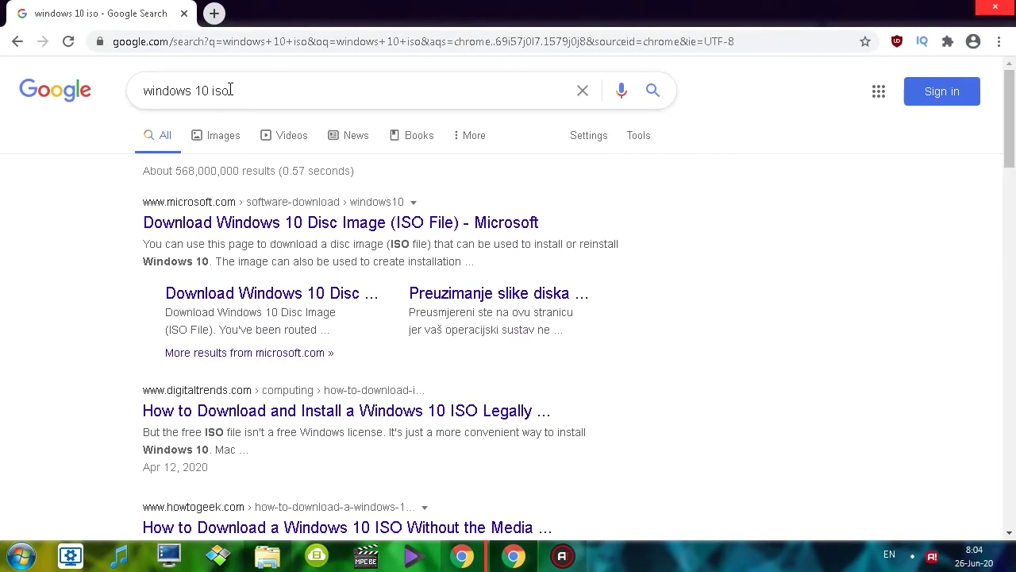
pyautogui.click(228, 91)
pyautogui.doubleClick(228, 92)
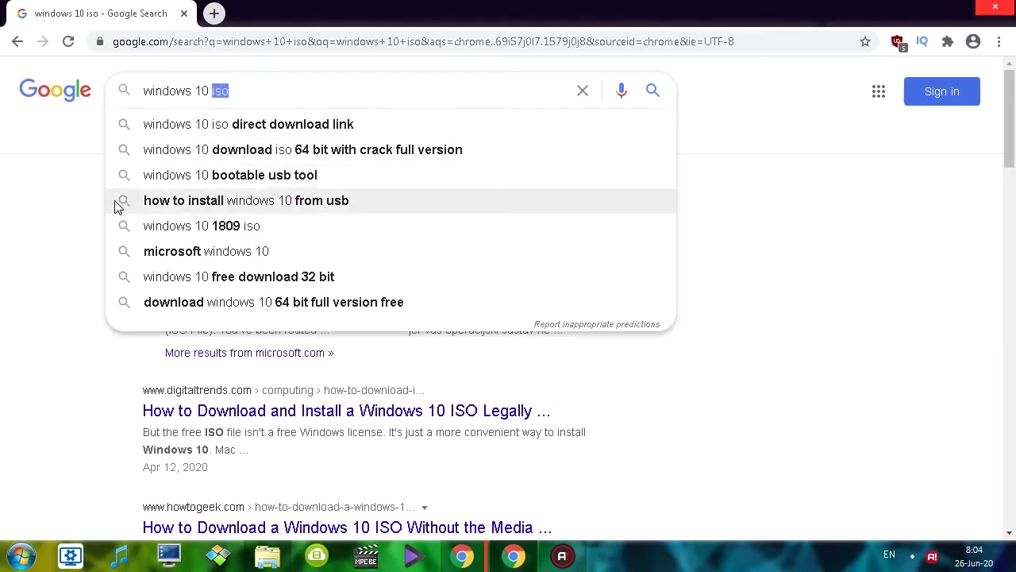
pyautogui.click(52, 202)
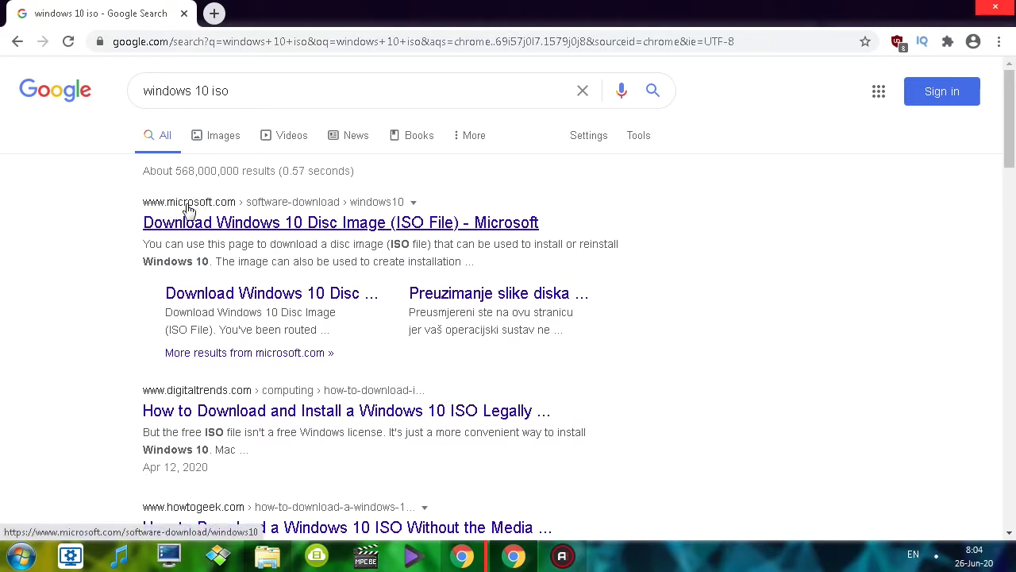
# Download MediaCreationTool from Microsoft's Windows 10 page and run it
pyautogui.click(334, 226)
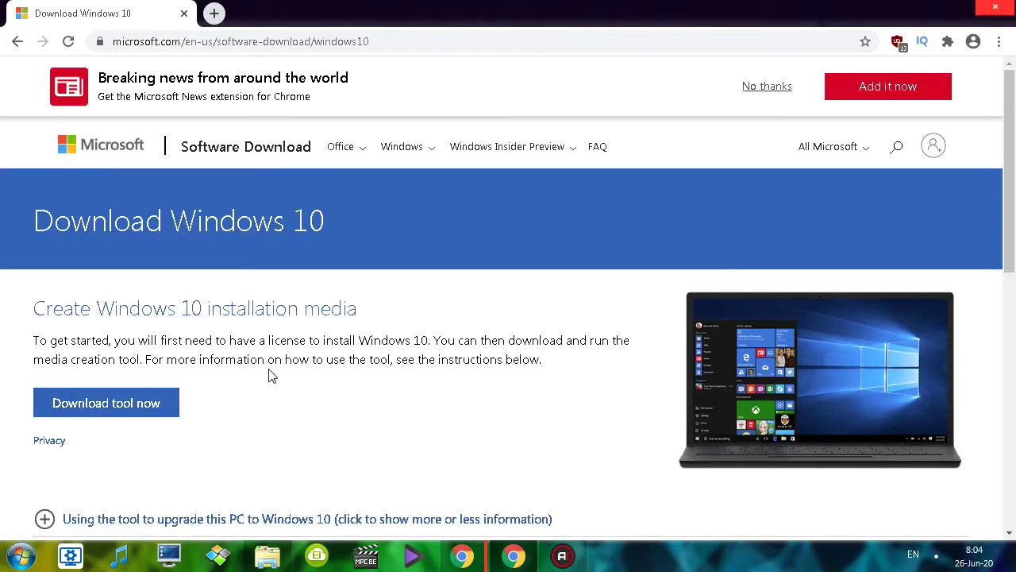
pyautogui.click(89, 414)
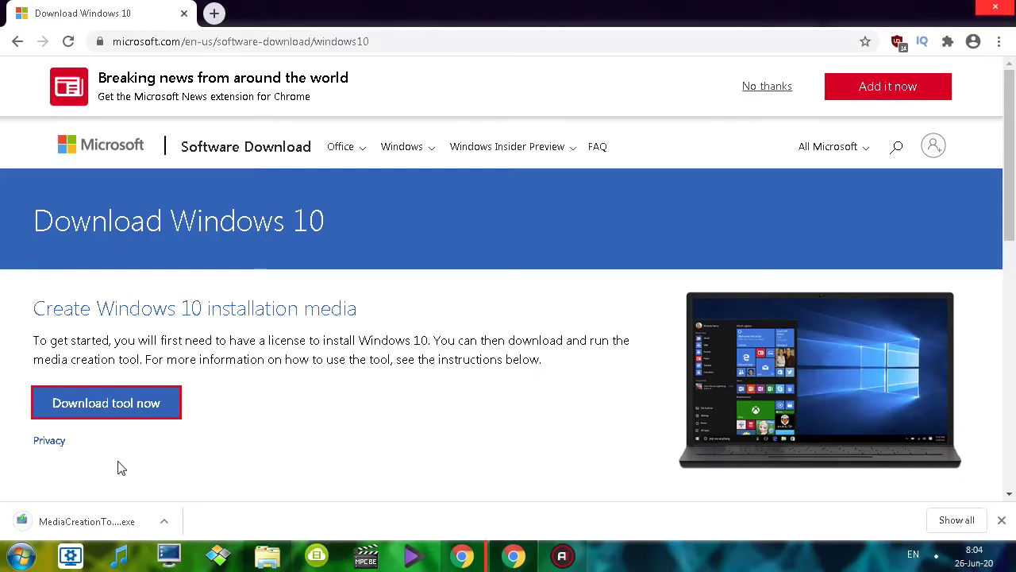
pyautogui.click(172, 463)
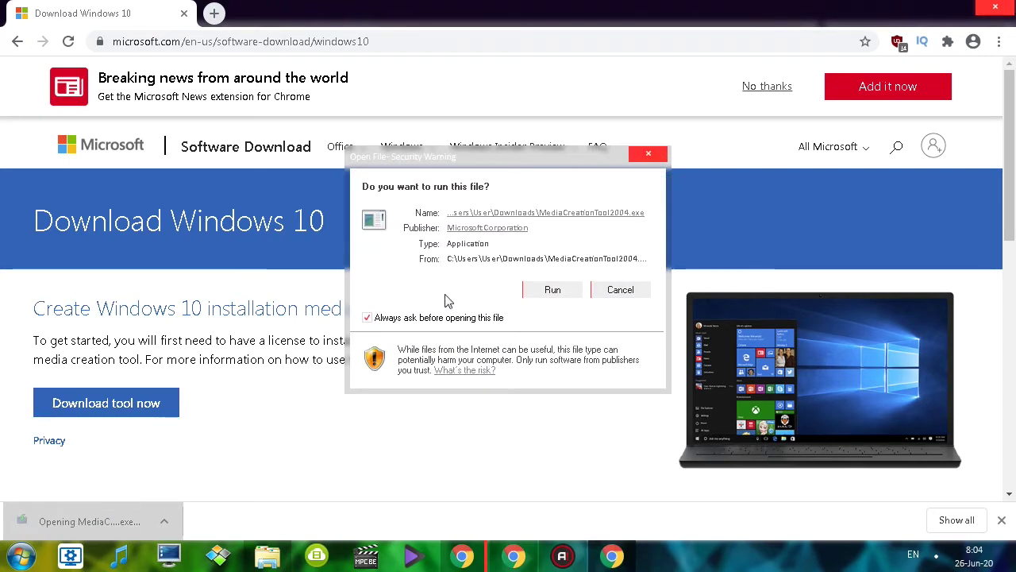
pyautogui.click(544, 291)
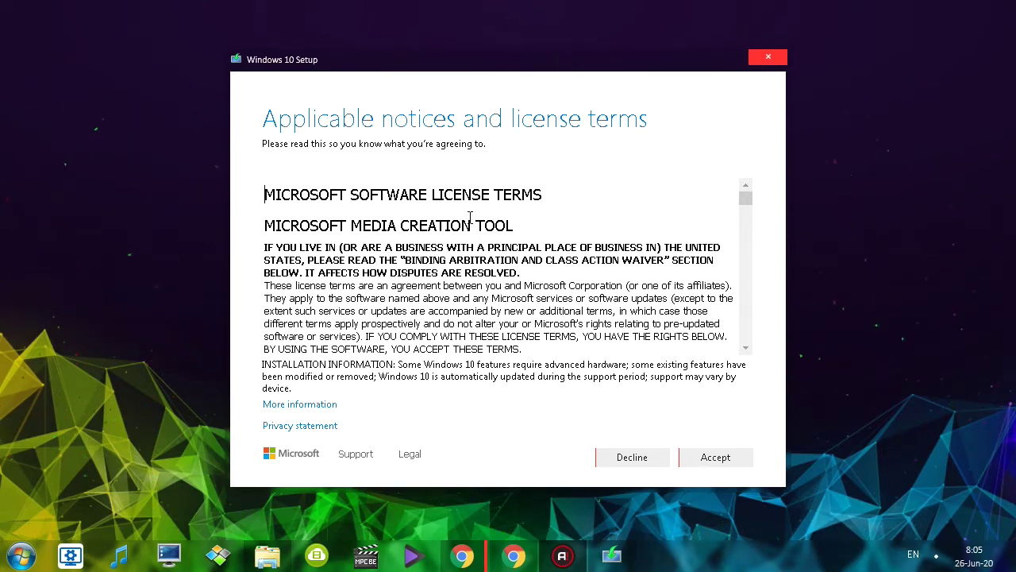
# Accept the license terms and pick 'Create installation media (USB flash drive, DVD, or ISO file) for another PC'
pyautogui.click(732, 465)
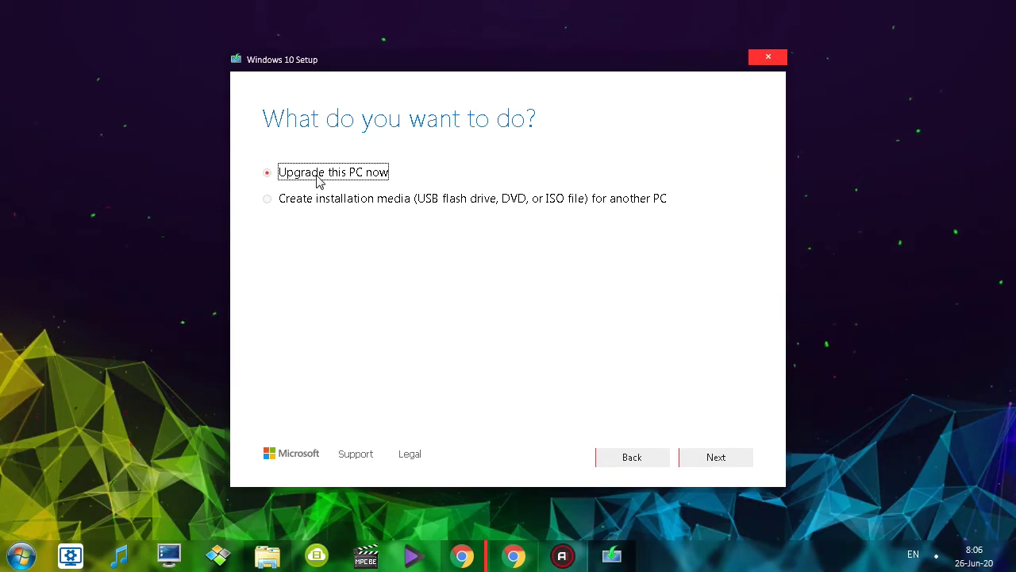
pyautogui.click(304, 204)
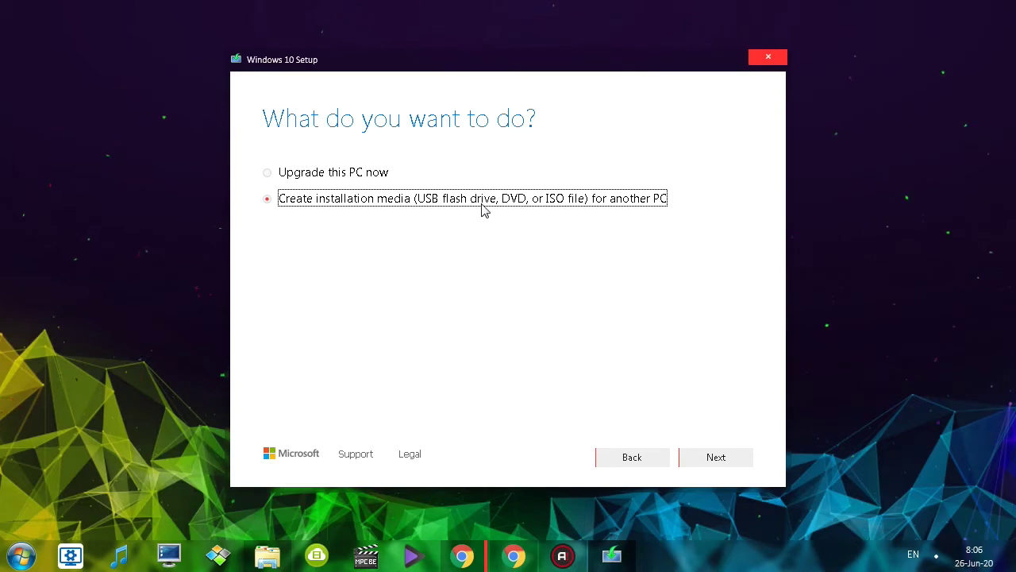
# Untick recommended options and keep English (United States), Windows 10 and 64-bit (x64)
pyautogui.click(715, 462)
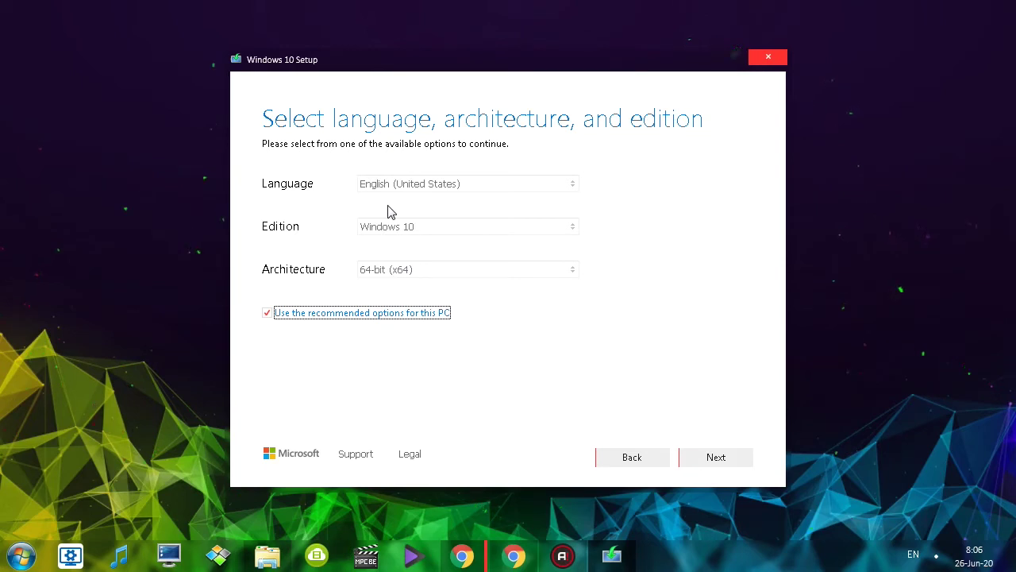
pyautogui.click(287, 315)
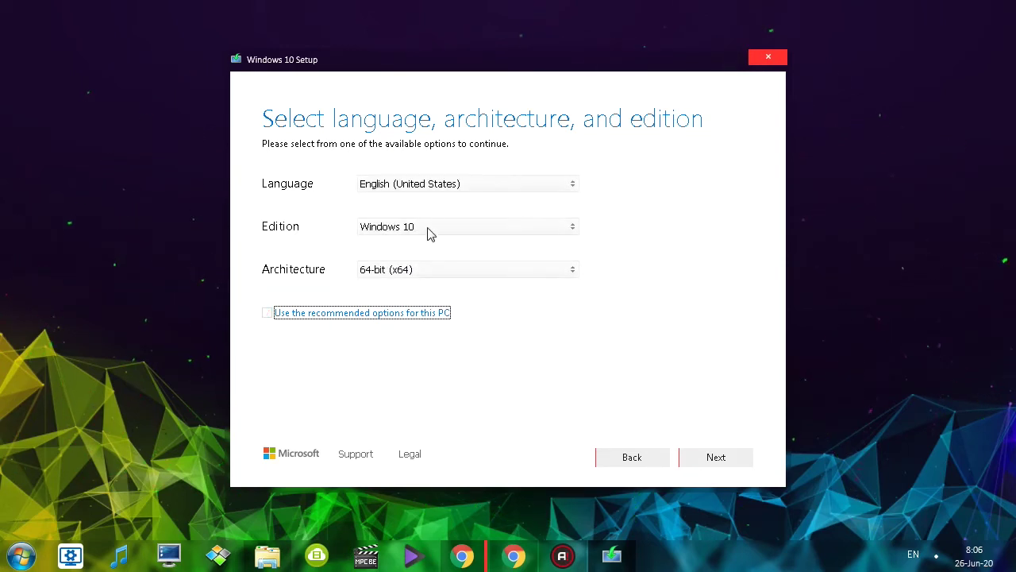
pyautogui.click(433, 184)
pyautogui.click(448, 198)
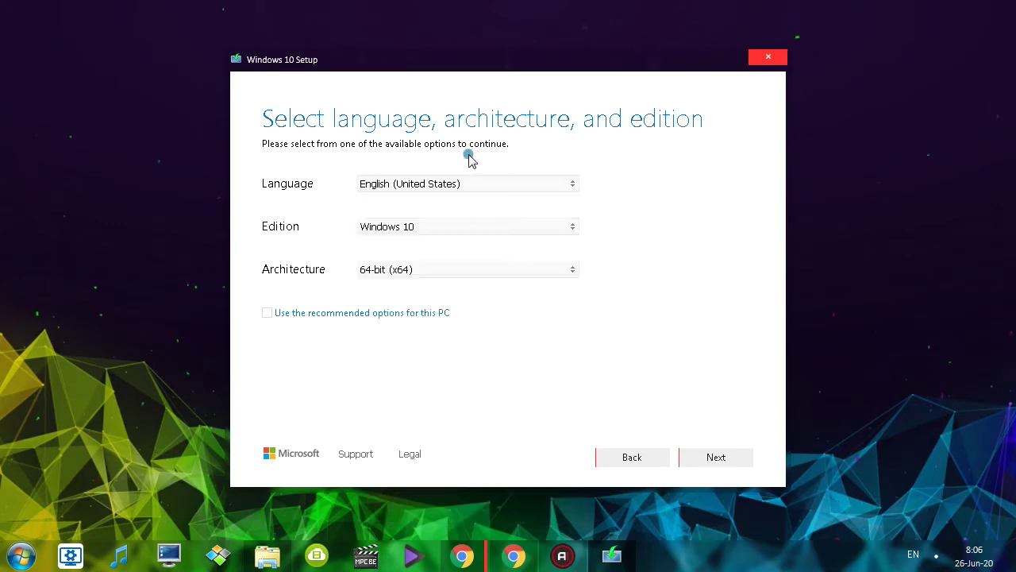
pyautogui.click(403, 229)
pyautogui.click(393, 236)
pyautogui.click(394, 225)
pyautogui.click(391, 236)
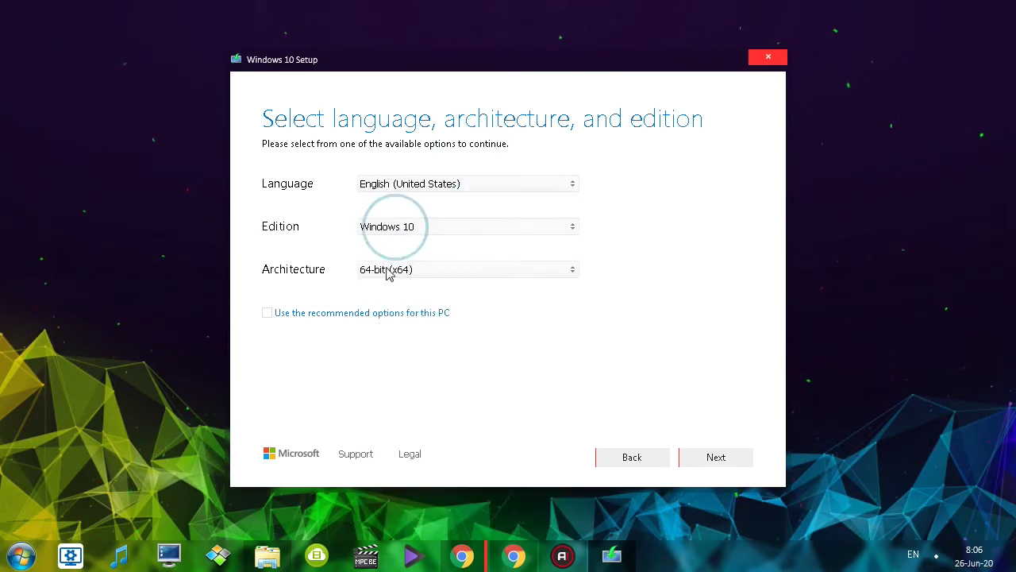
pyautogui.click(388, 270)
pyautogui.click(385, 292)
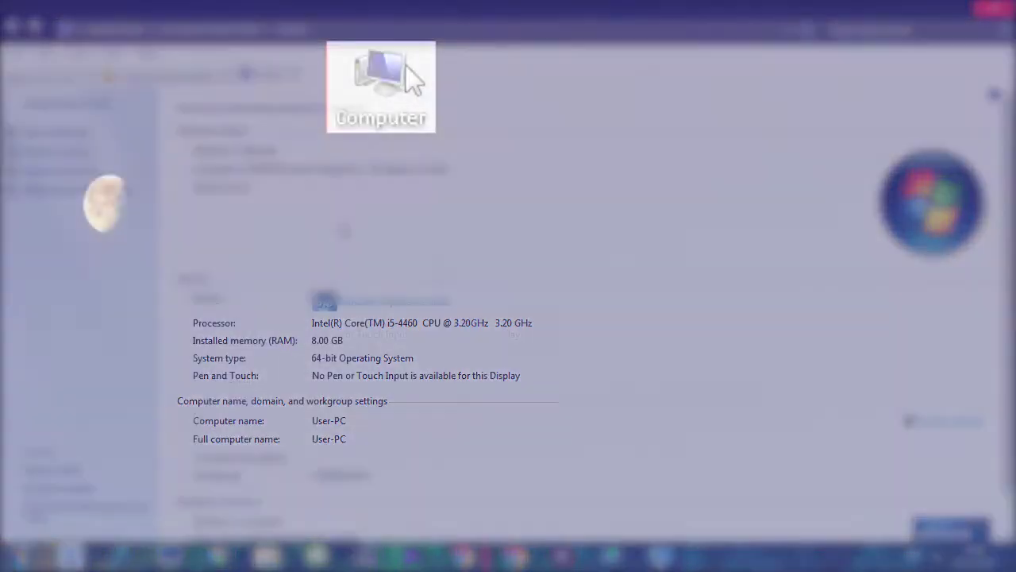
# Bring up the Computer context menu to reach its system properties
pyautogui.rightClick(408, 80)
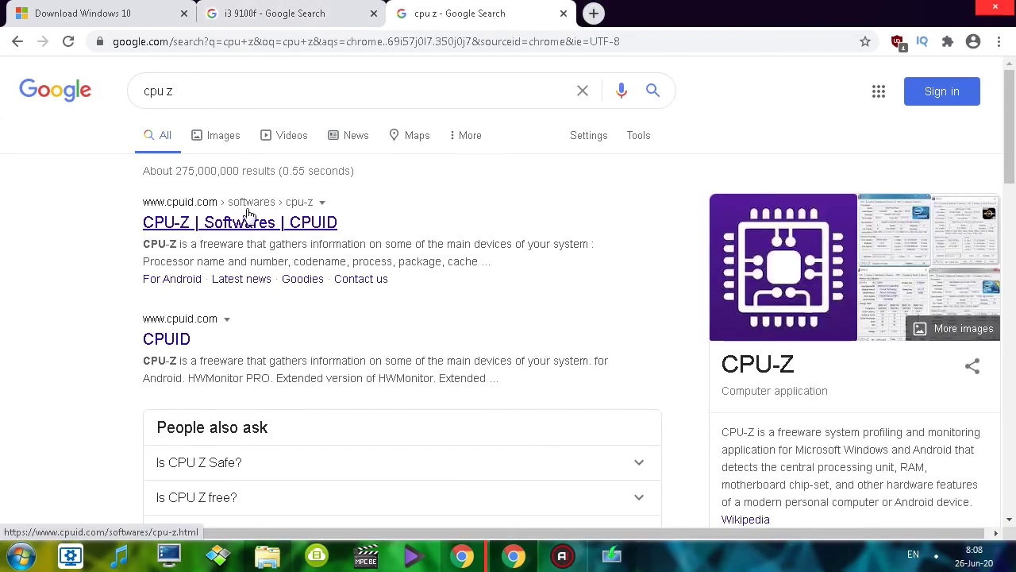
# Look over the CPU-Z download page, then return to the i3 9100f results
pyautogui.click(182, 226)
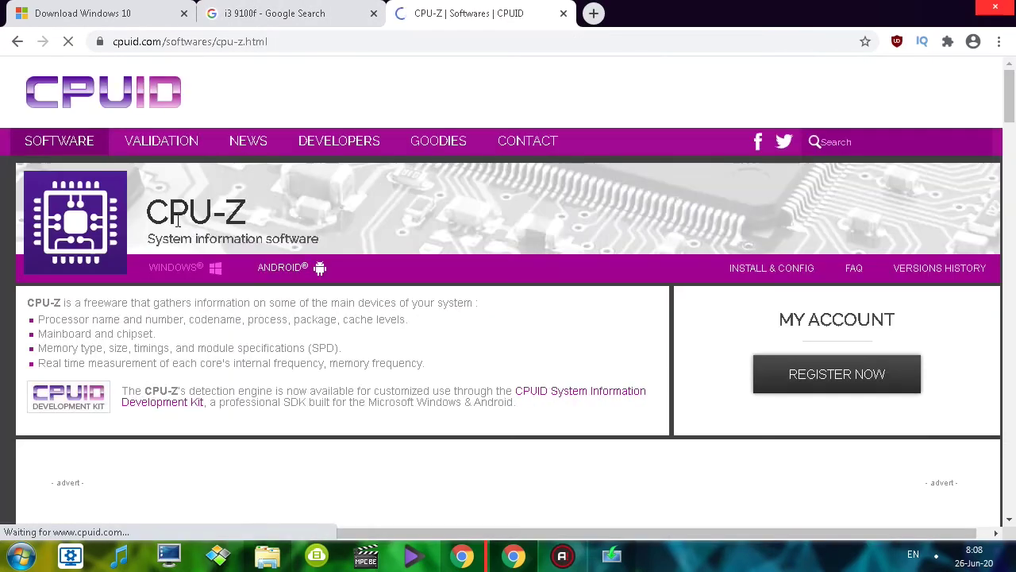
pyautogui.scroll(-3, 321, 317)
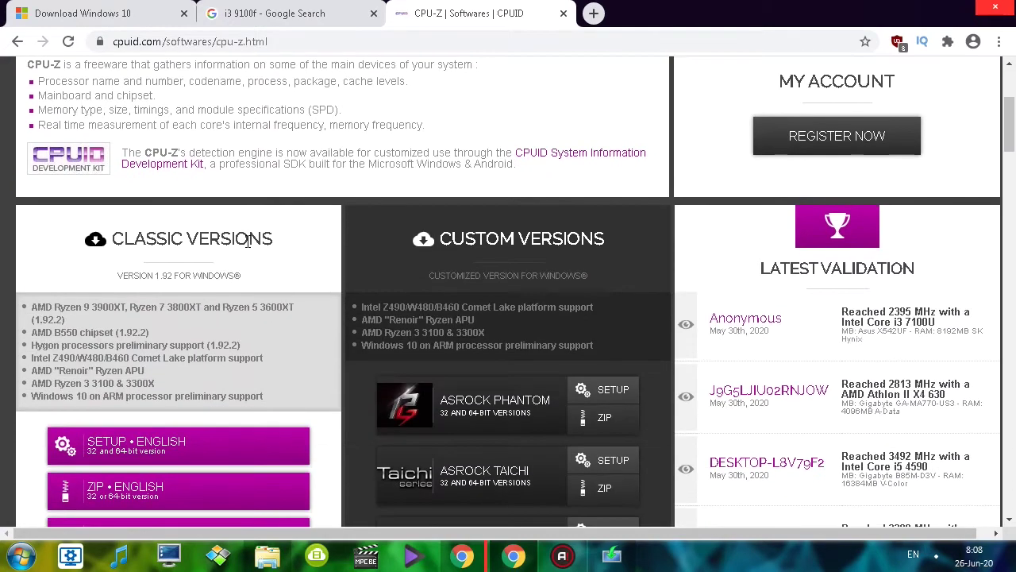
pyautogui.click(353, 12)
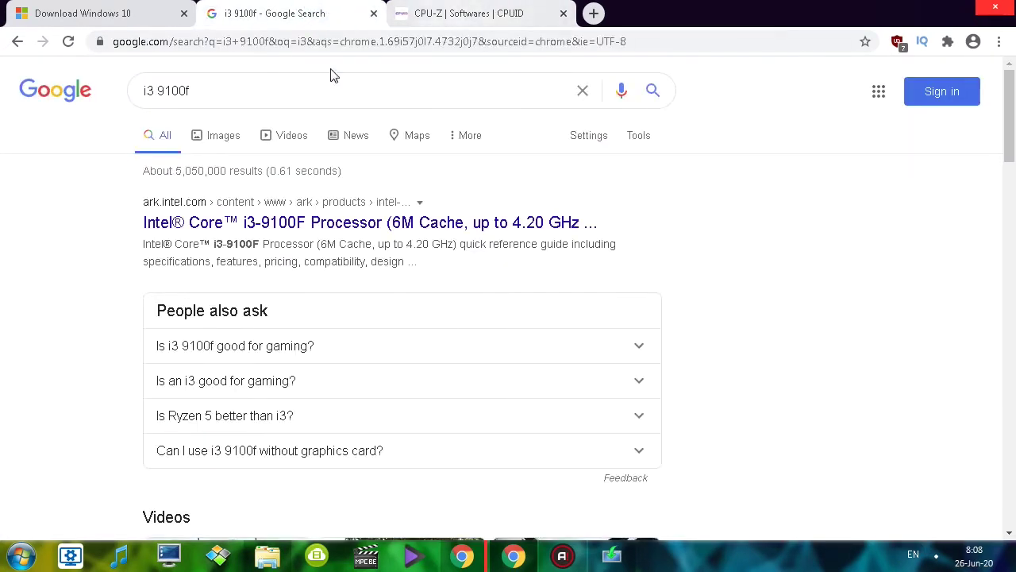
pyautogui.click(260, 89)
# Open Intel's i3-9100F specification page and highlight its 64-bit instruction set
pyautogui.click(239, 222)
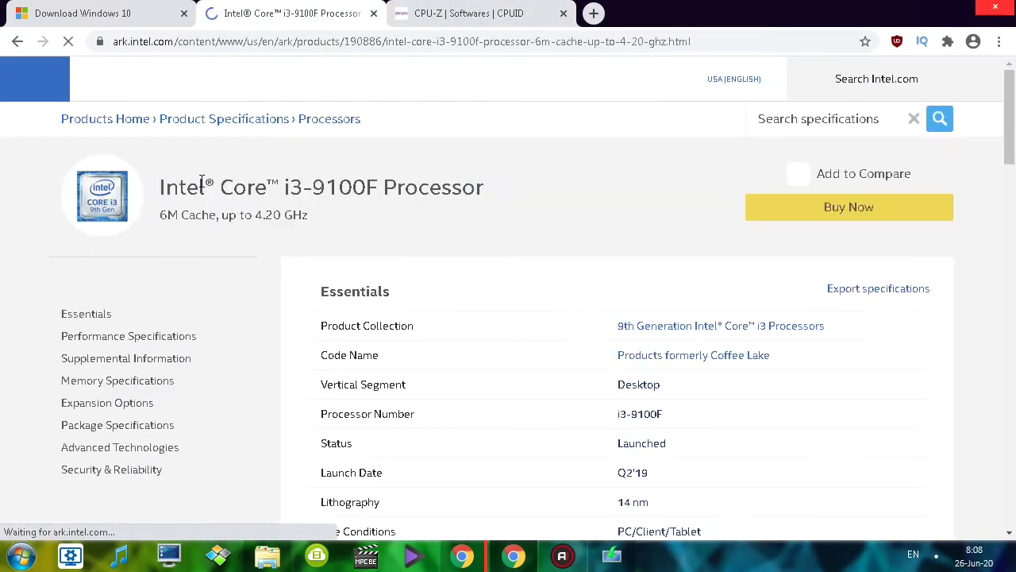
pyautogui.scroll(-1, 421, 221)
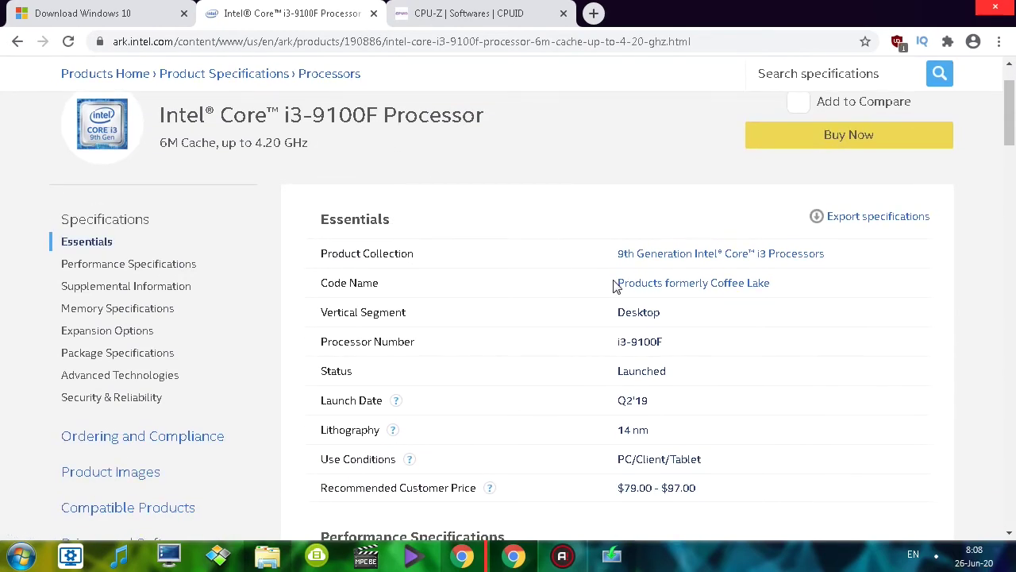
pyautogui.scroll(-10, 367, 248)
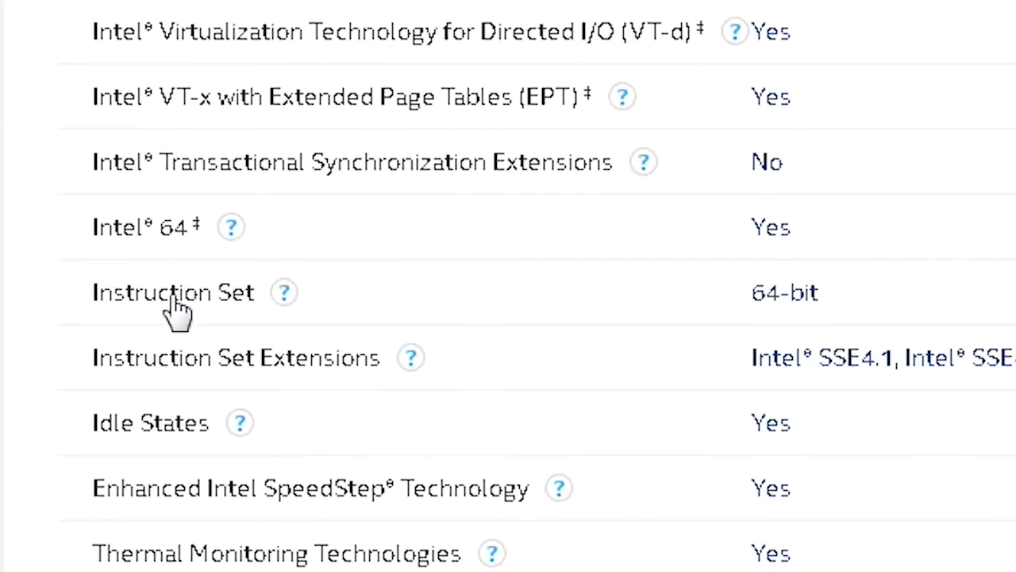
pyautogui.moveTo(755, 293); pyautogui.dragTo(853, 313)
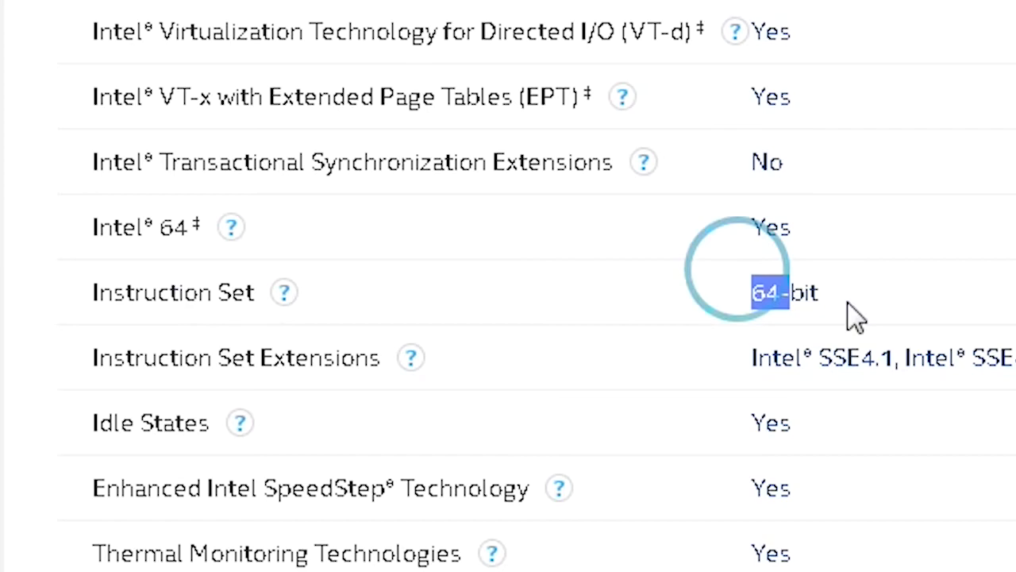
pyautogui.doubleClick(767, 294)
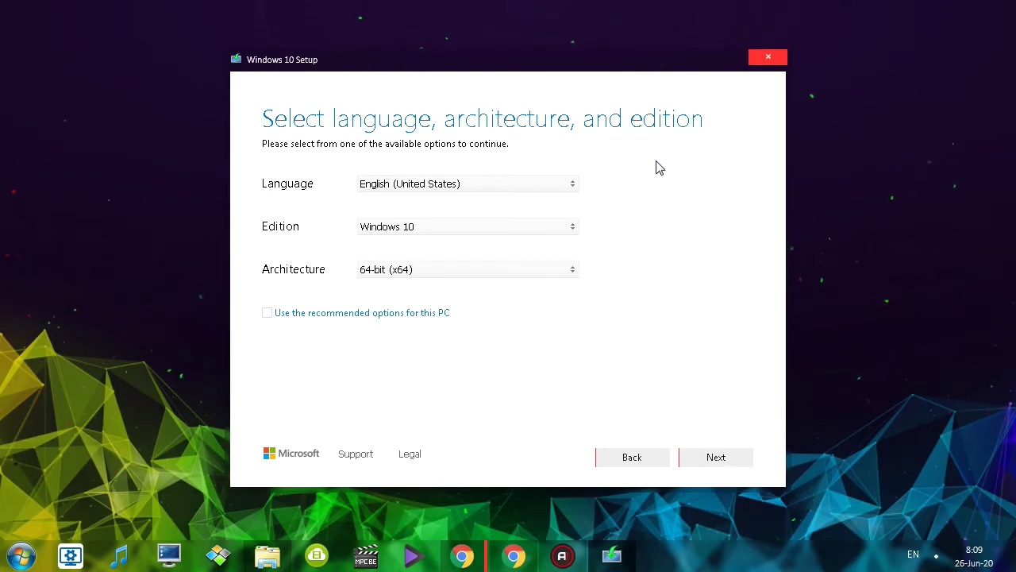
# Set the architecture to 64-bit (x64)
pyautogui.click(379, 274)
pyautogui.click(386, 295)
pyautogui.click(401, 272)
pyautogui.click(390, 269)
pyautogui.click(388, 272)
pyautogui.click(390, 269)
pyautogui.click(387, 296)
# Choose ISO file as the media type and continue to the save location
pyautogui.click(715, 458)
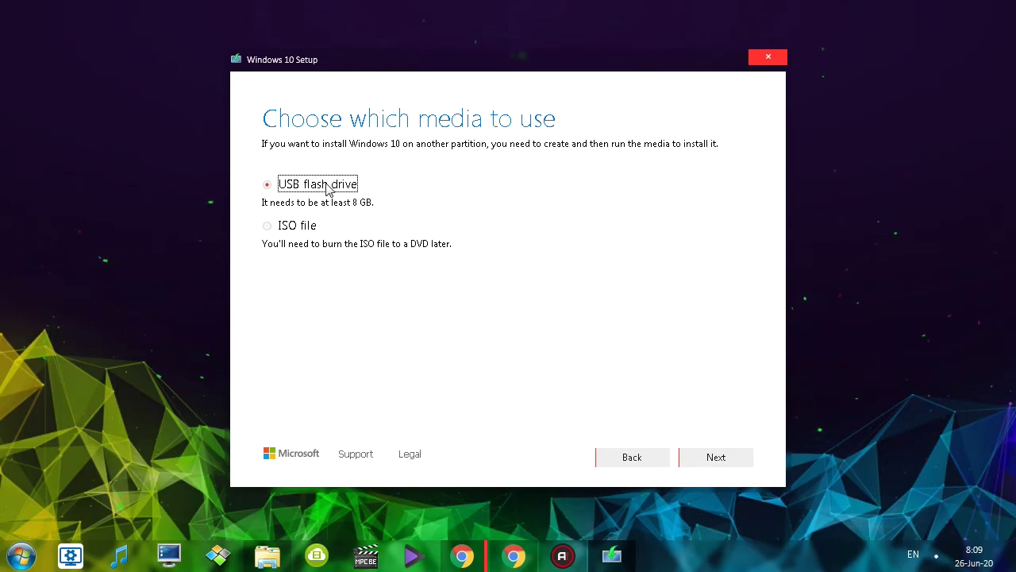
pyautogui.click(304, 227)
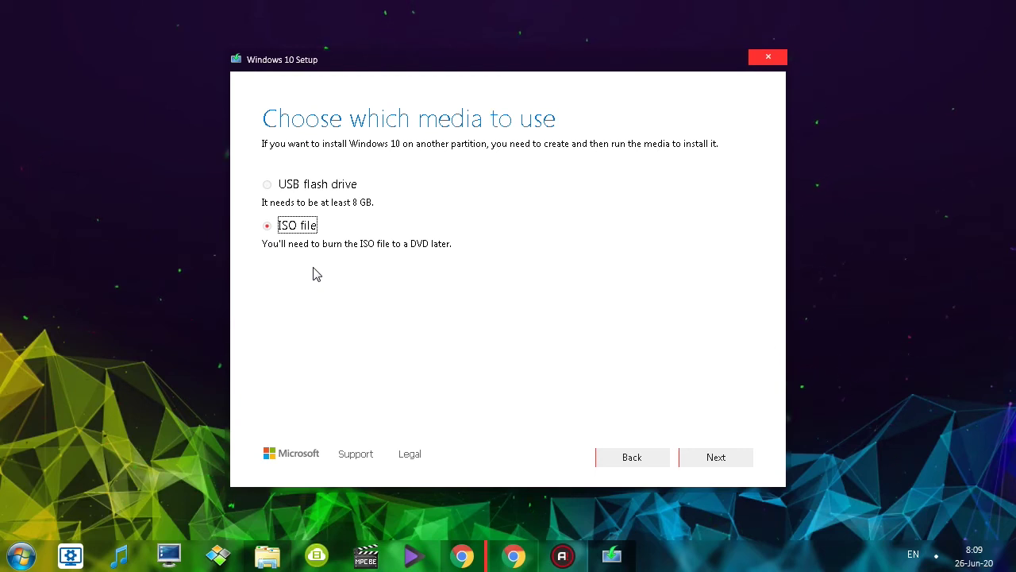
pyautogui.click(714, 459)
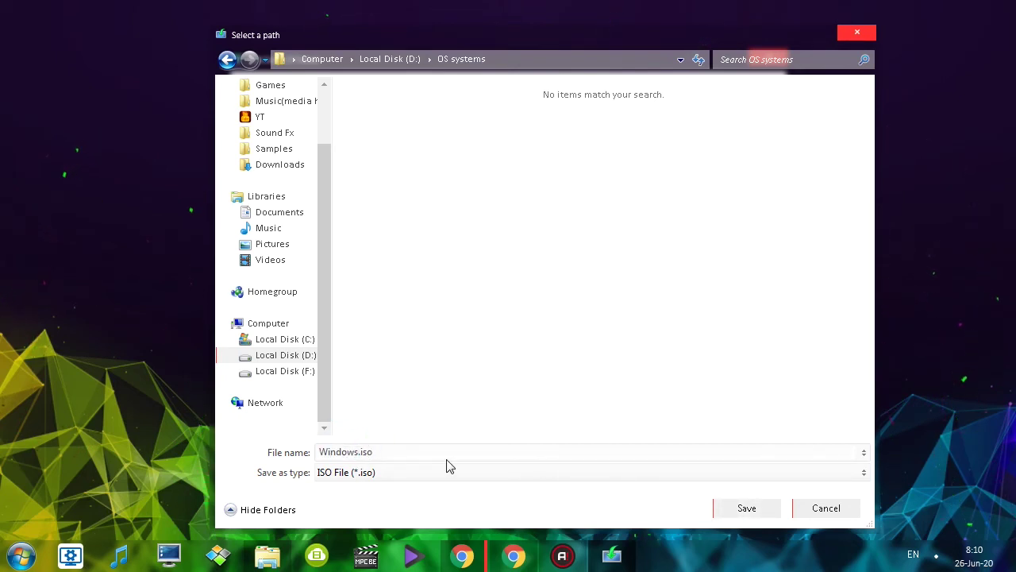
# Name the image Windows10Pro.iso and save it in D:\OS systems to start downloading
pyautogui.write('10Pro')
pyautogui.click(748, 507)
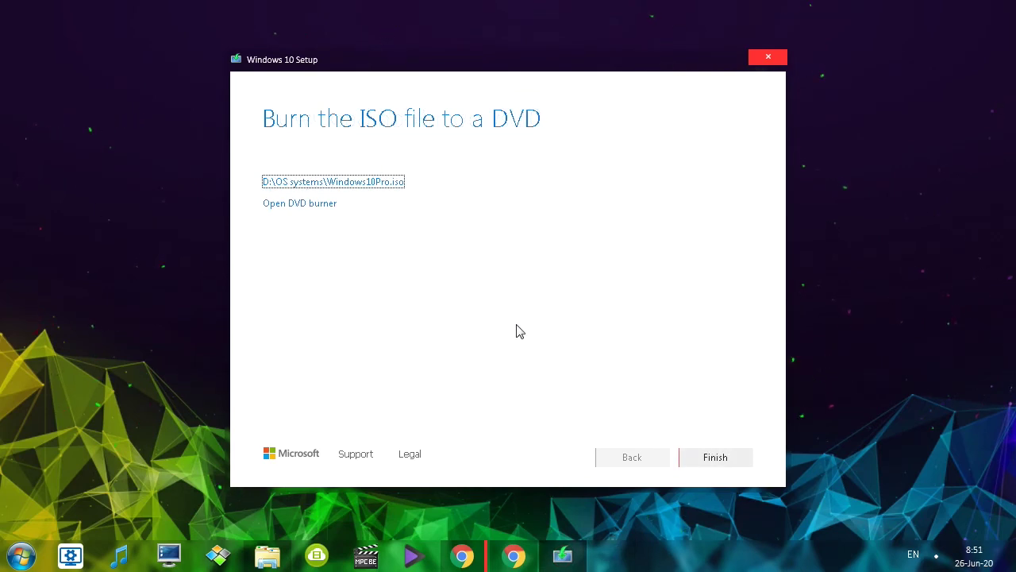
# Open the D:\OS systems folder holding the finished Windows10Pro.iso
pyautogui.click(377, 188)
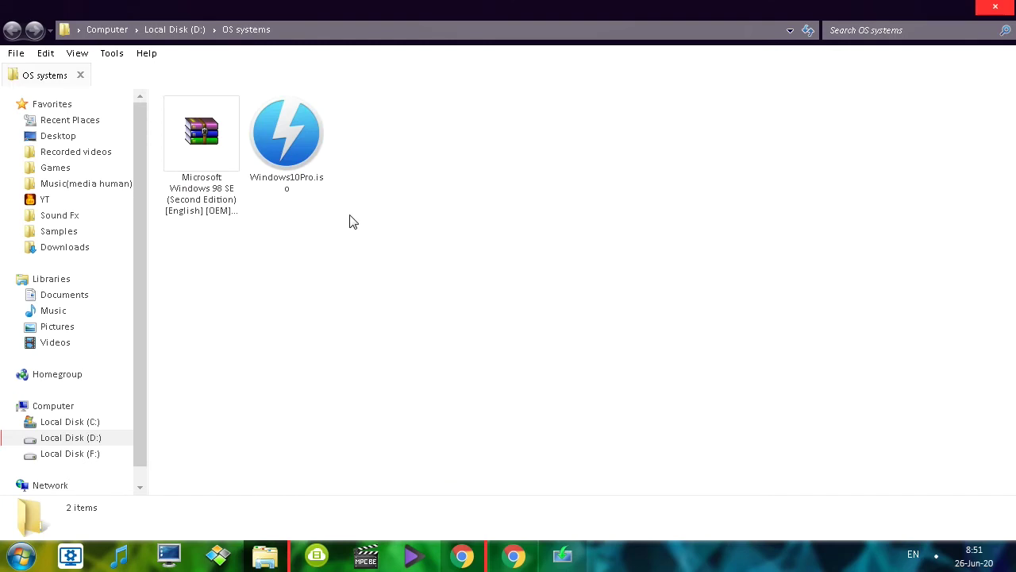